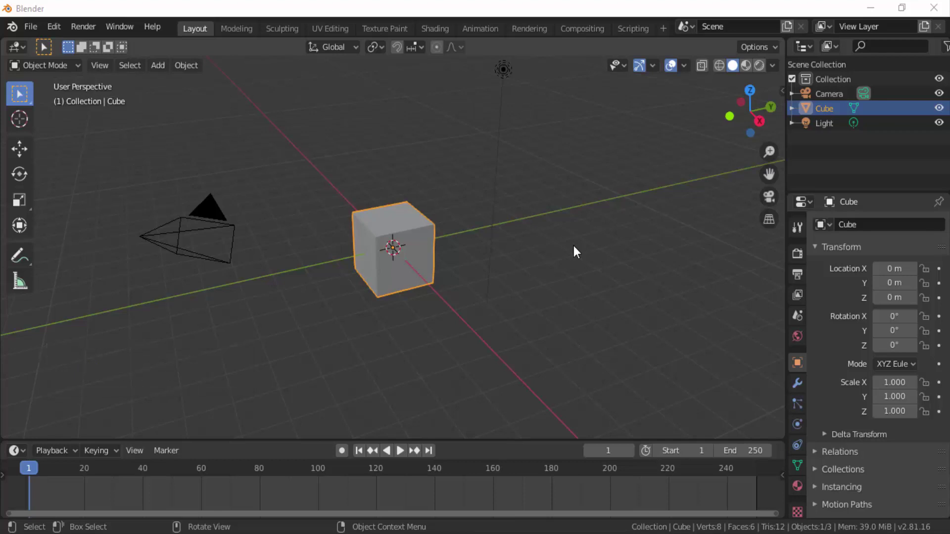
- Select the Camera object in the viewport so its transform values appear
click(168, 230)
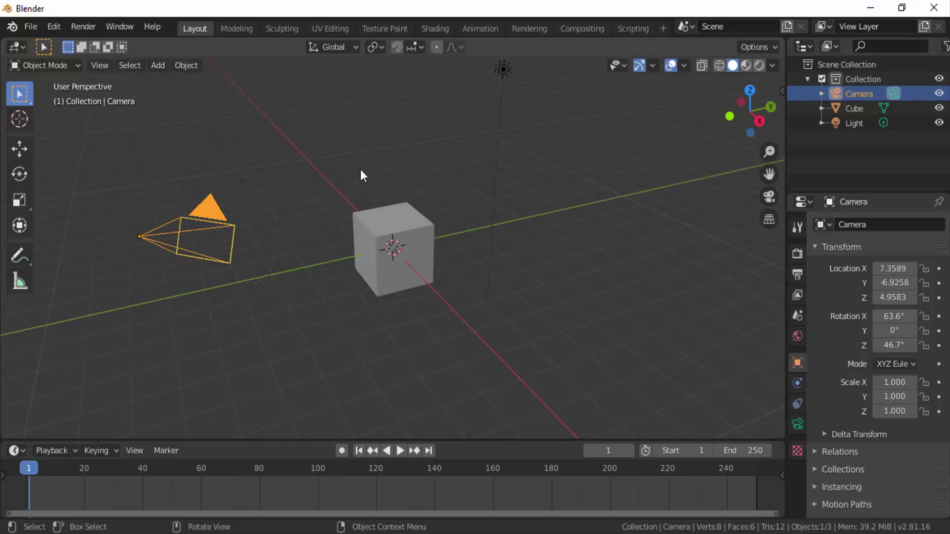
click(769, 197)
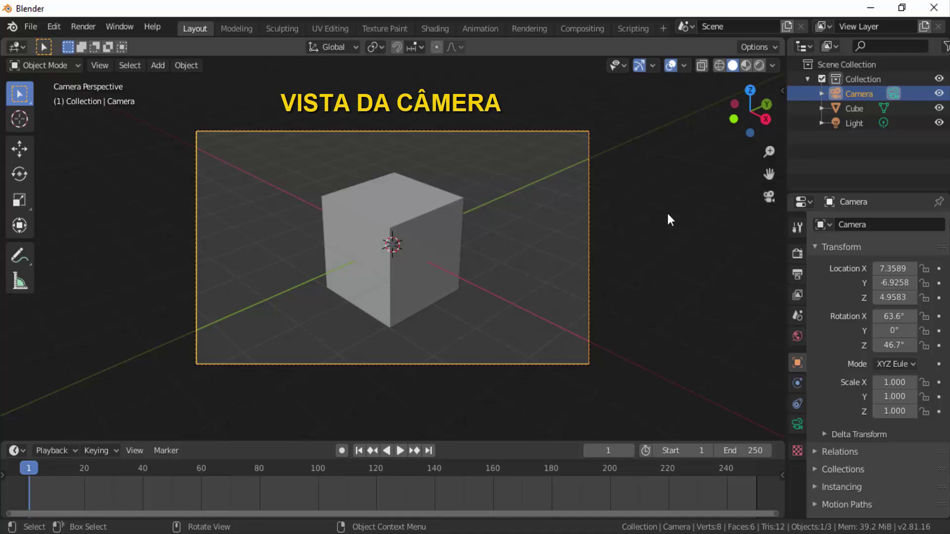
click(773, 199)
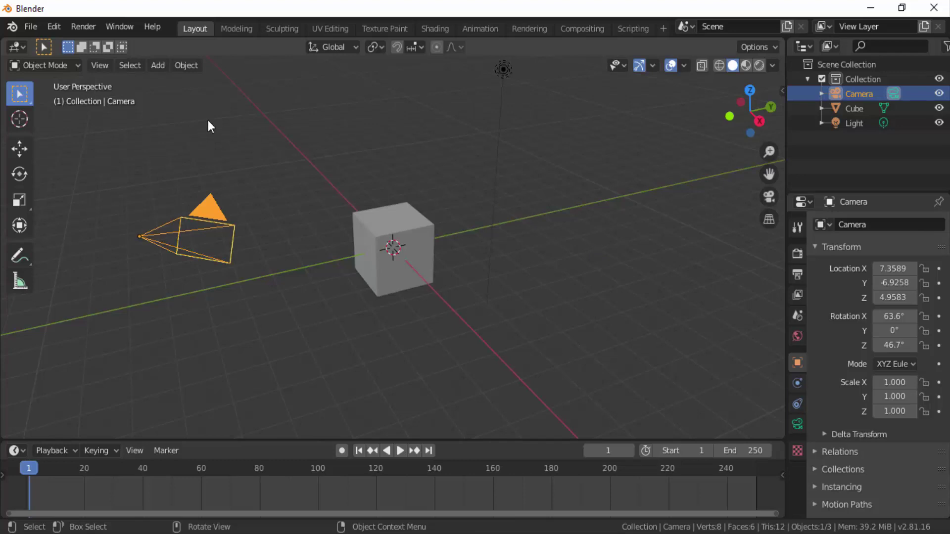
click(86, 26)
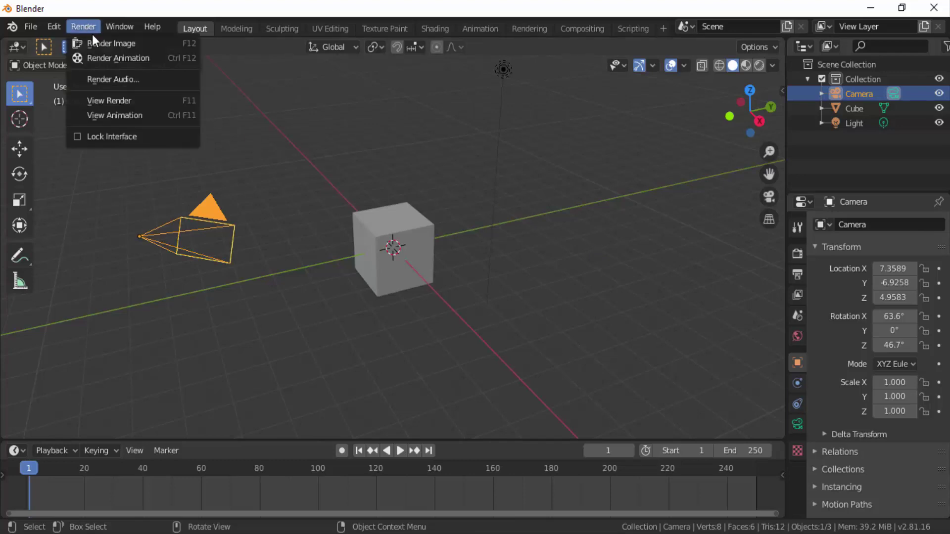
click(113, 43)
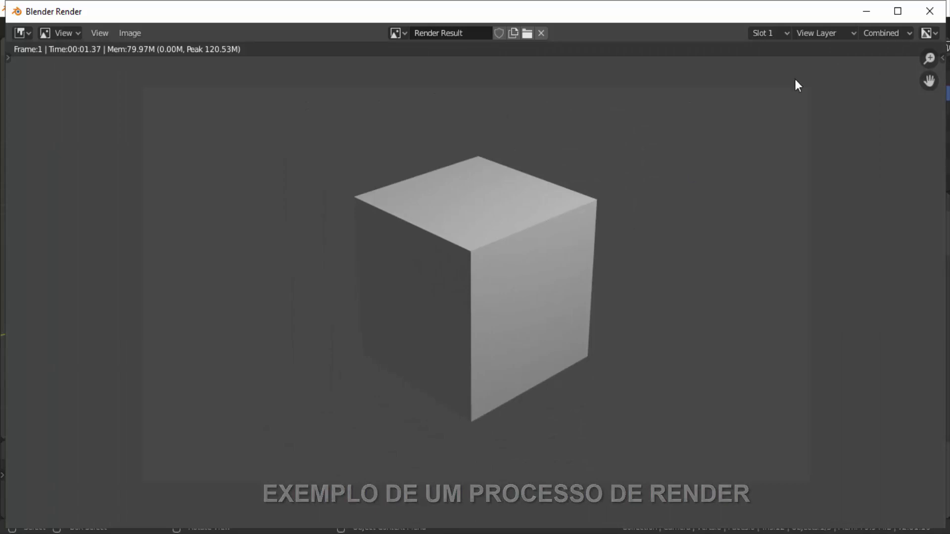
click(930, 11)
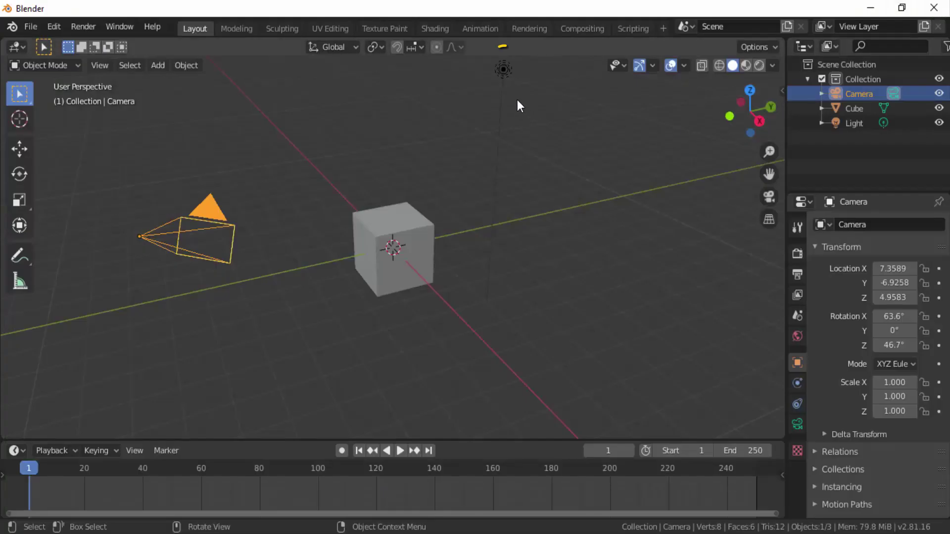
- Select the light, preview Rendered shading, try and cancel a move, then return to Solid
click(505, 70)
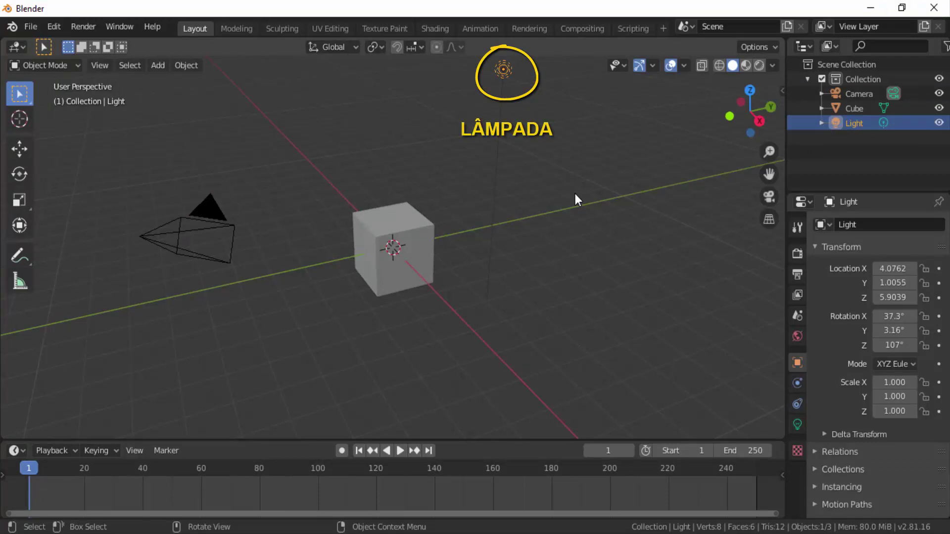
click(758, 65)
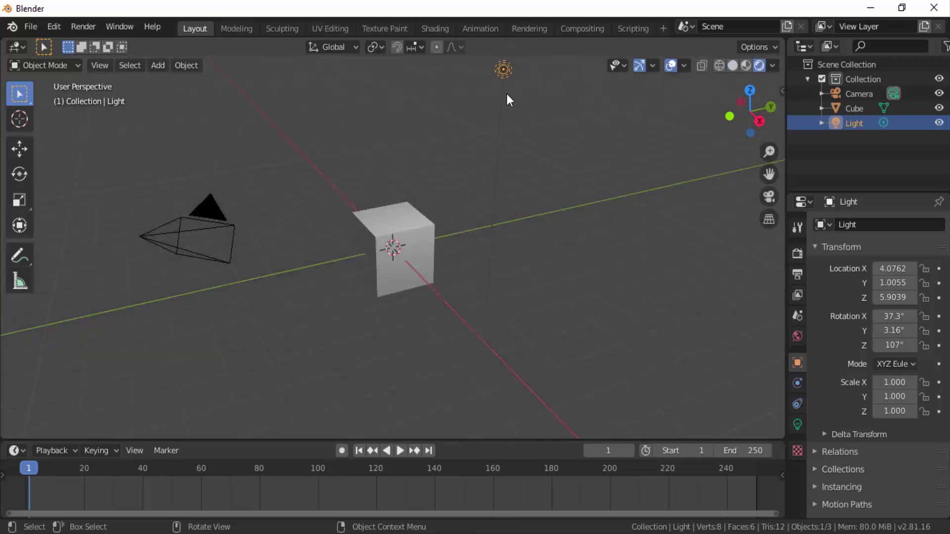
key(g)
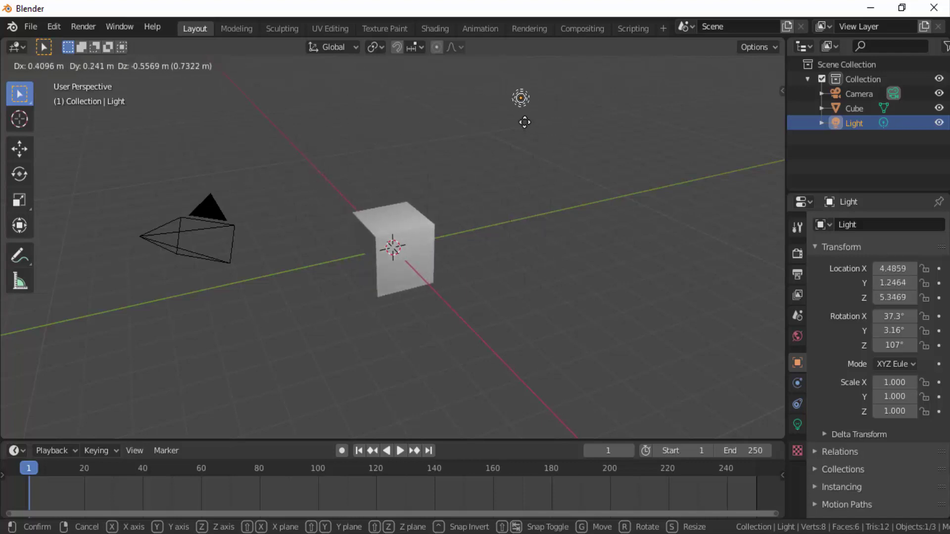
click(485, 70)
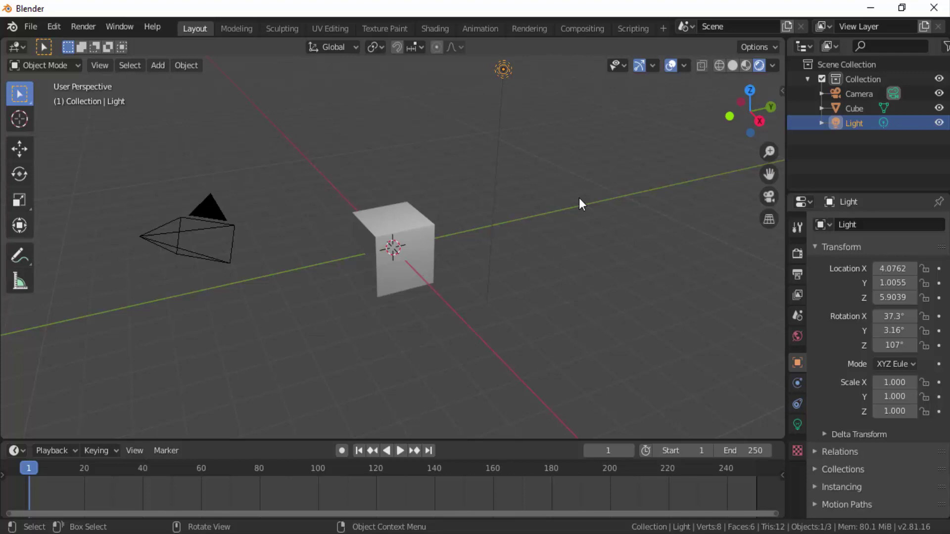
click(732, 65)
- Select the cube, then place the 3D cursor around the grid, ending right of the cube
click(393, 224)
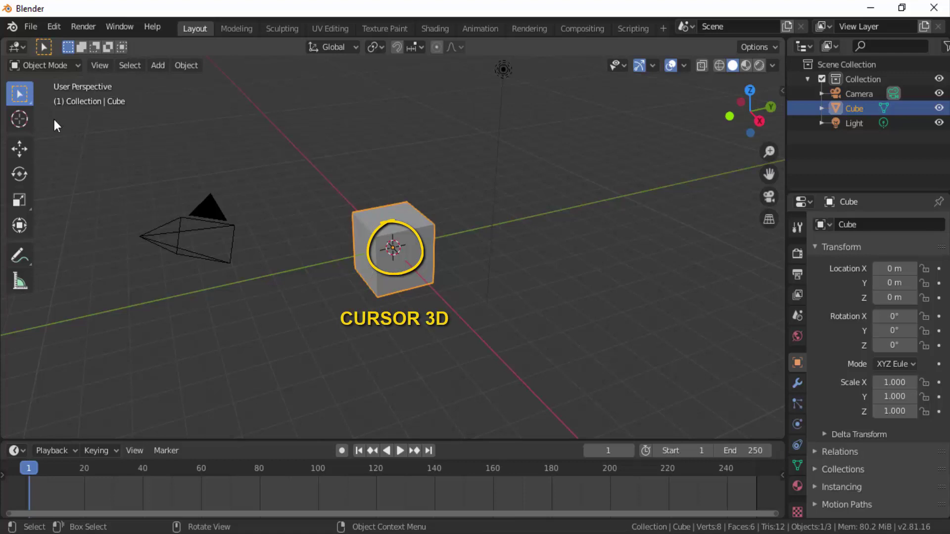
click(22, 120)
click(345, 123)
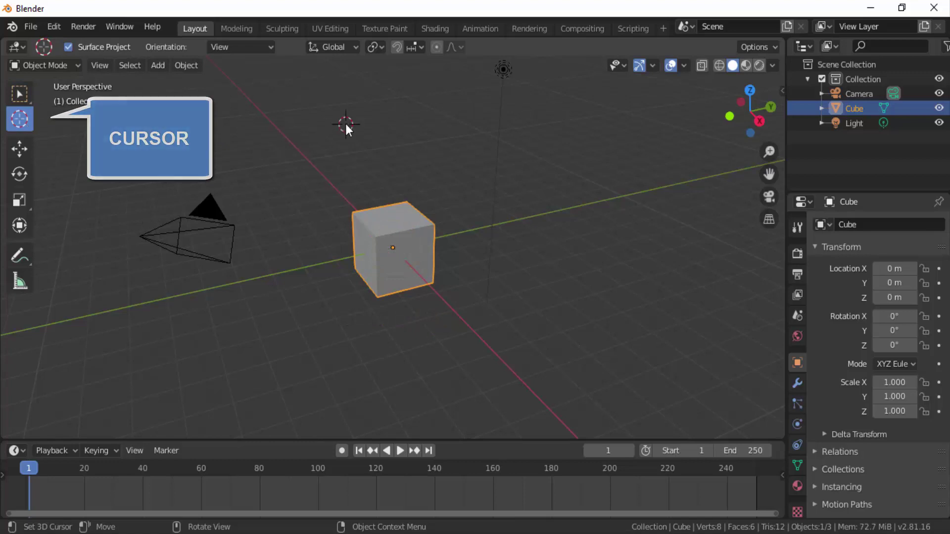
click(532, 137)
click(681, 242)
click(543, 350)
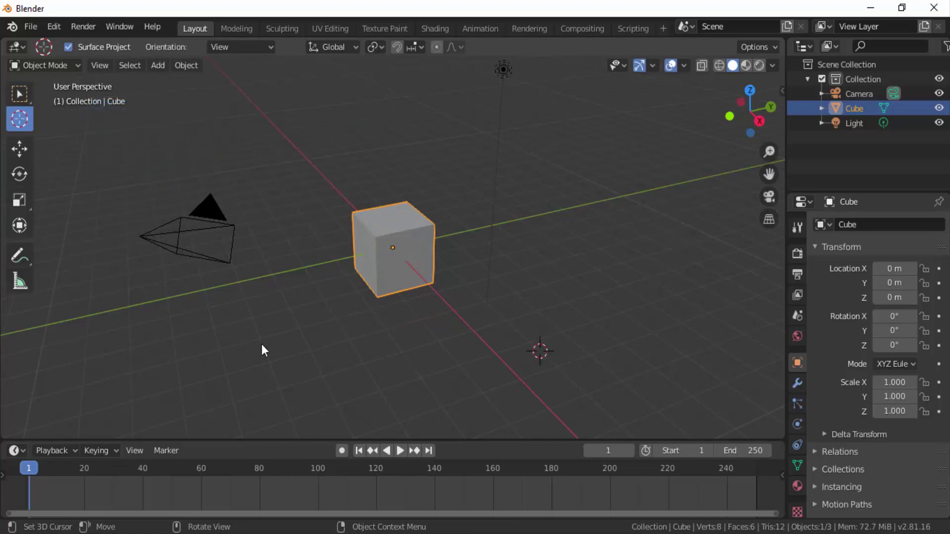
click(254, 341)
click(226, 146)
click(364, 130)
click(547, 148)
click(612, 212)
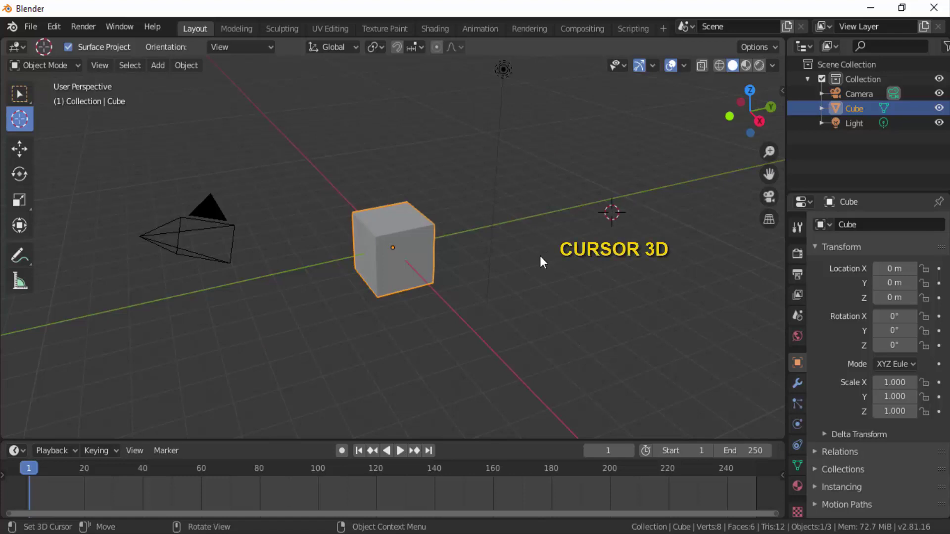
click(156, 68)
mouse_move(176, 82)
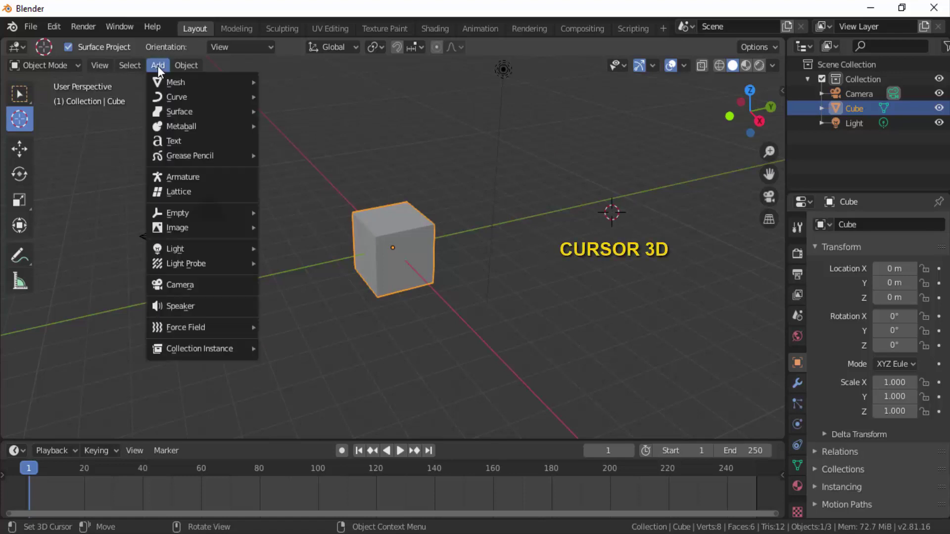
click(290, 126)
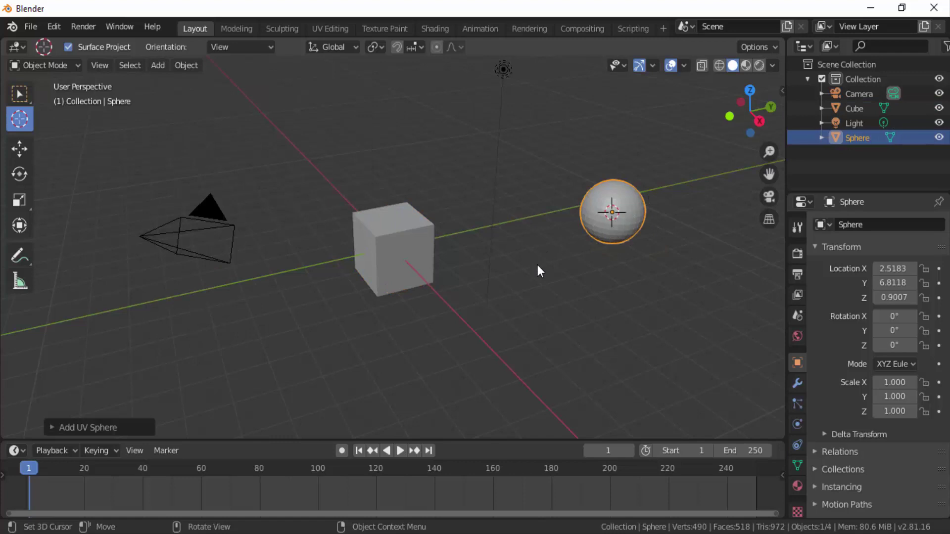
key(ctrl+z)
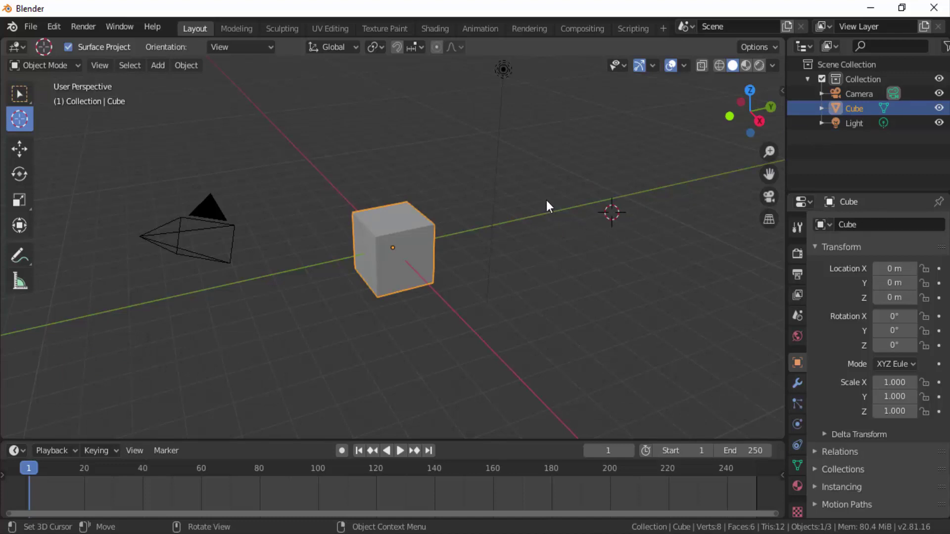
- Snap the 3D cursor to the world origin with Shift+S, Cursor to World Origin
key(shift+s)
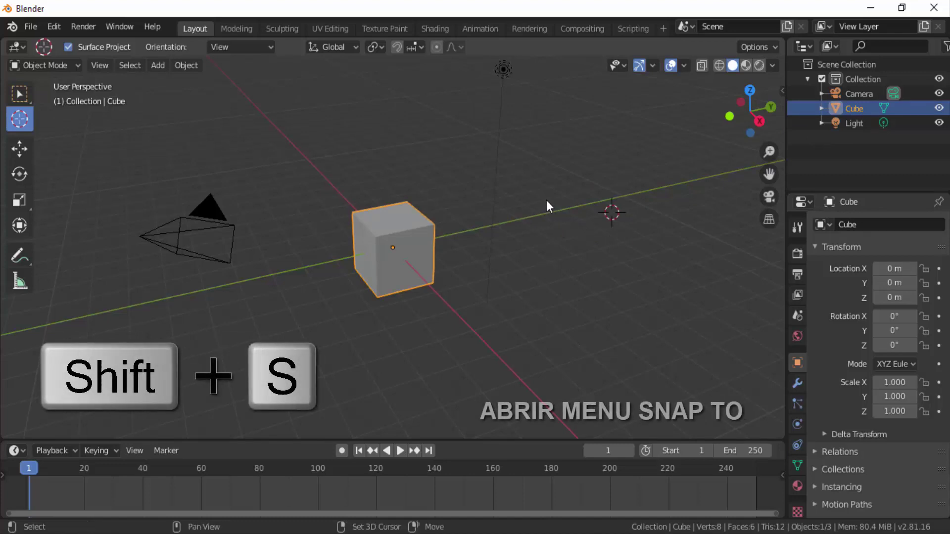
key(shift+s)
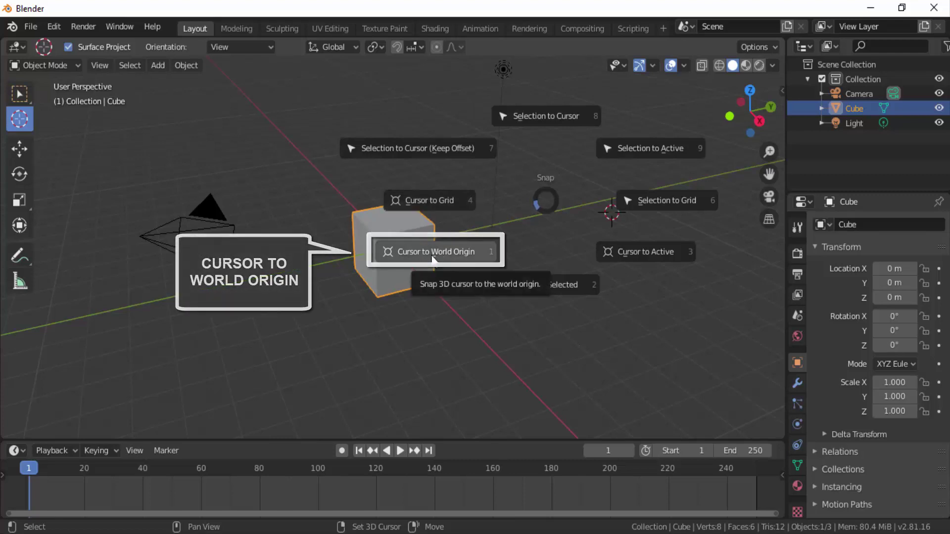
click(431, 255)
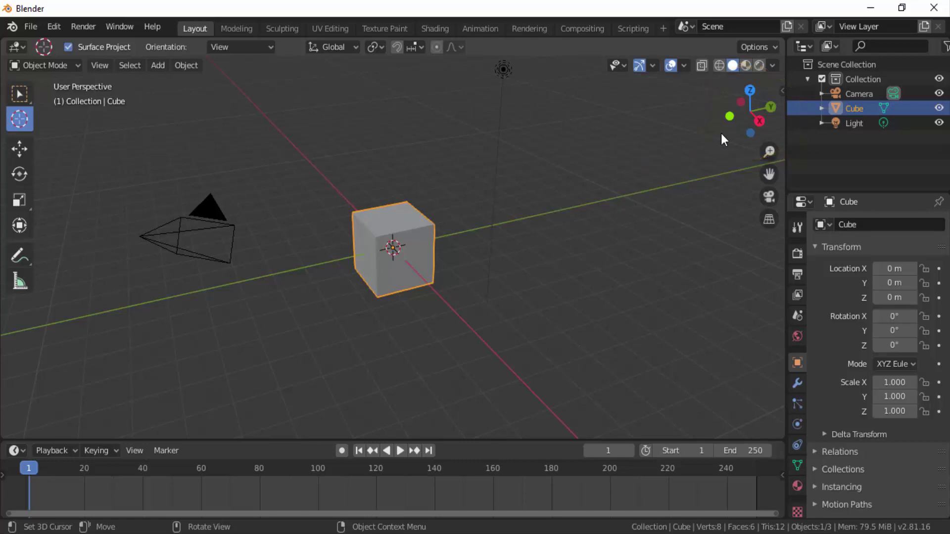
- Orbit the view until the camera sits lower-left of the cube
mouse_move(733, 129)
mouse_down()
mouse_move(742, 119)
mouse_move(744, 129)
mouse_up()
mouse_move(395, 247)
middle_down()
mouse_move(396, 277)
mouse_move(396, 257)
mouse_move(376, 257)
middle_up()
middle_drag(544, 257, 565, 260)
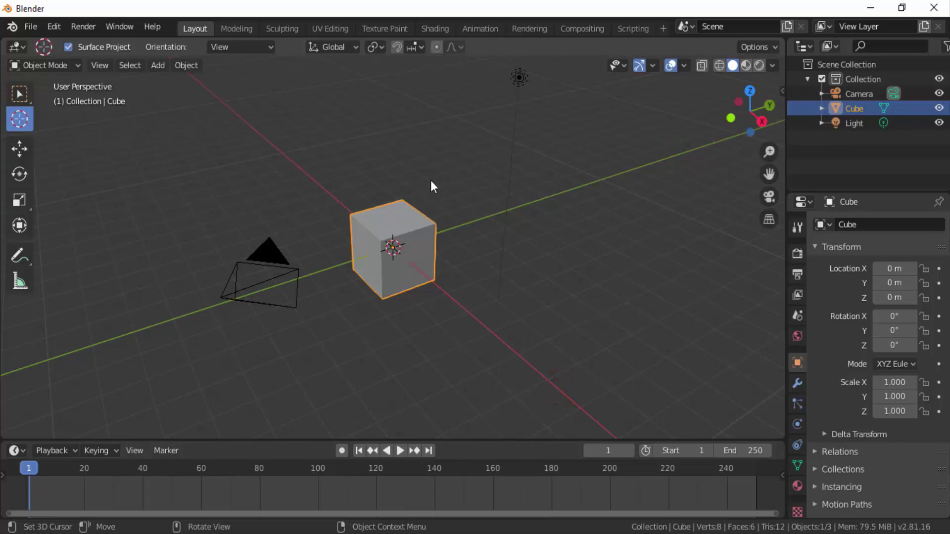
- Enable the Z axis guide in the Viewport Overlays dropdown
click(684, 66)
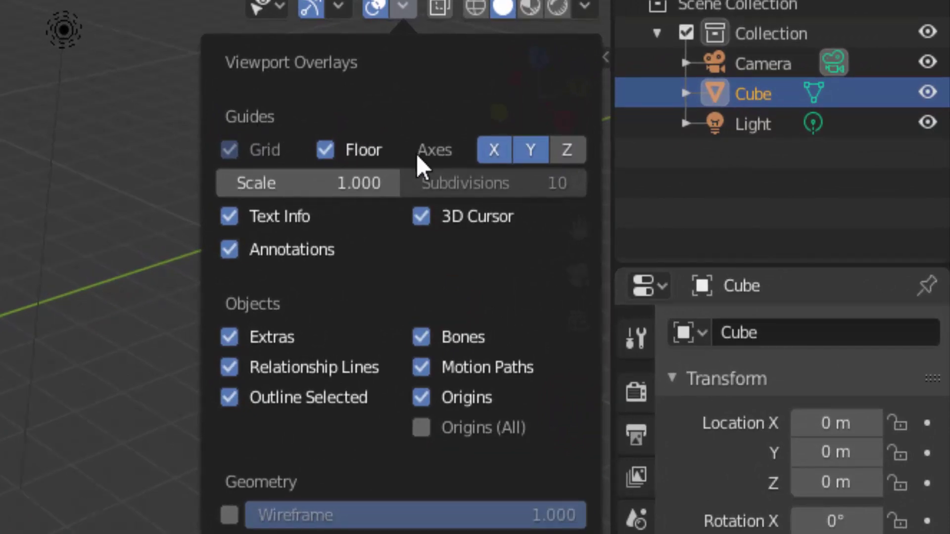
click(564, 149)
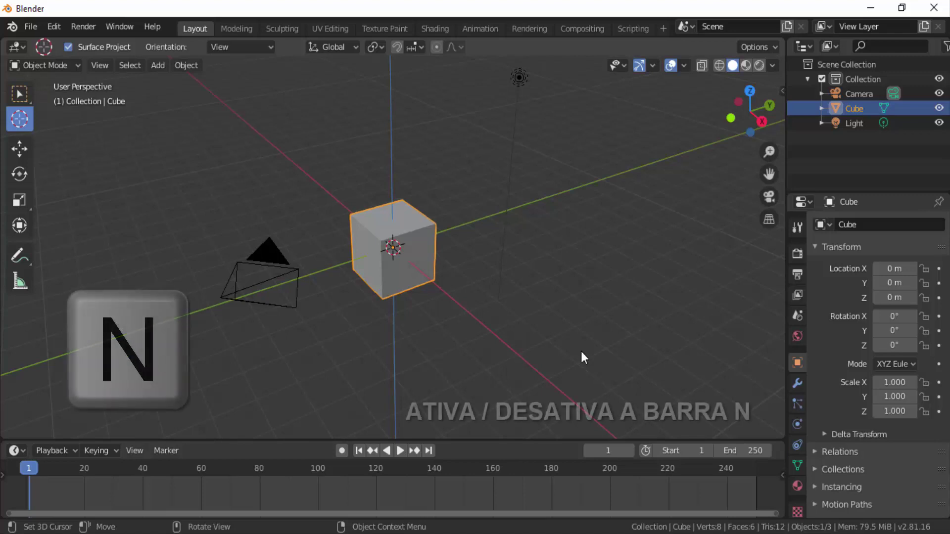
- Toggle the N sidebar with object transforms open and closed a few times
key(n)
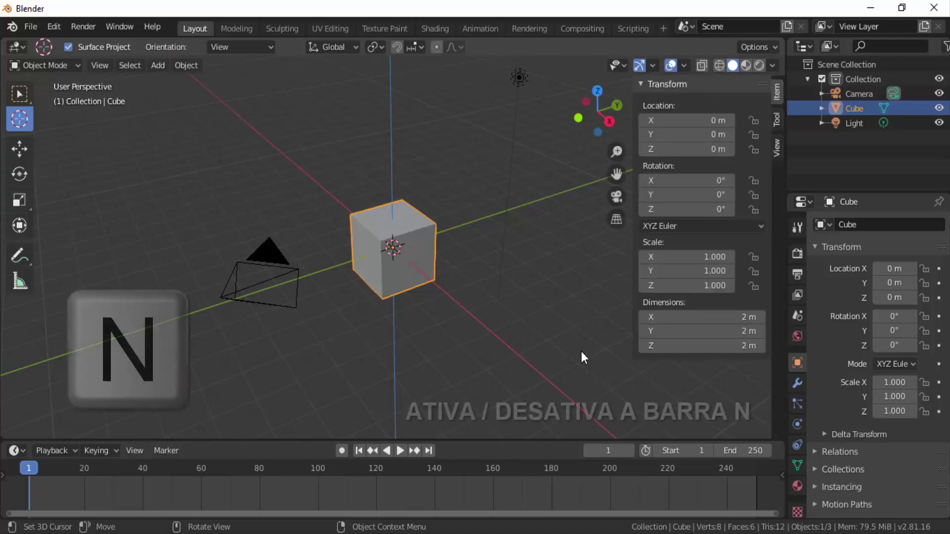
key(n)
key(n)
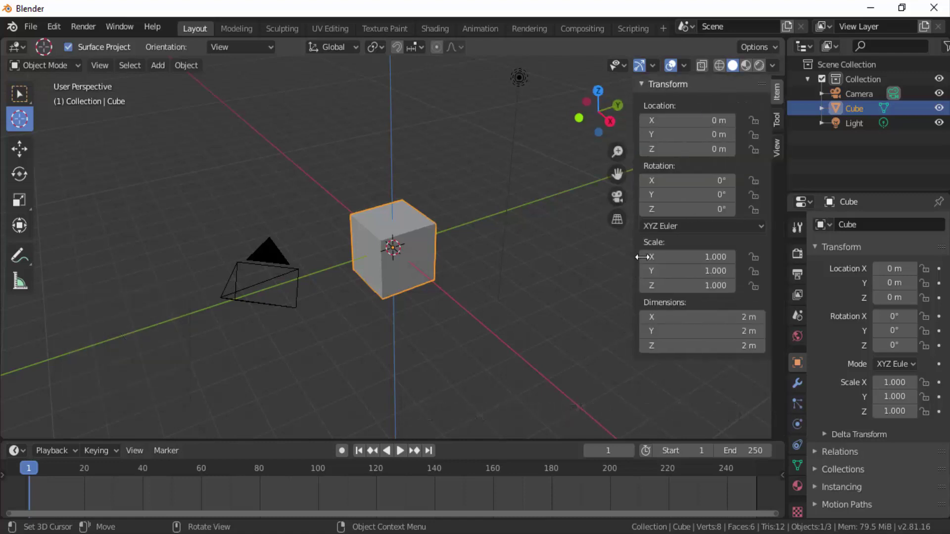
key(n)
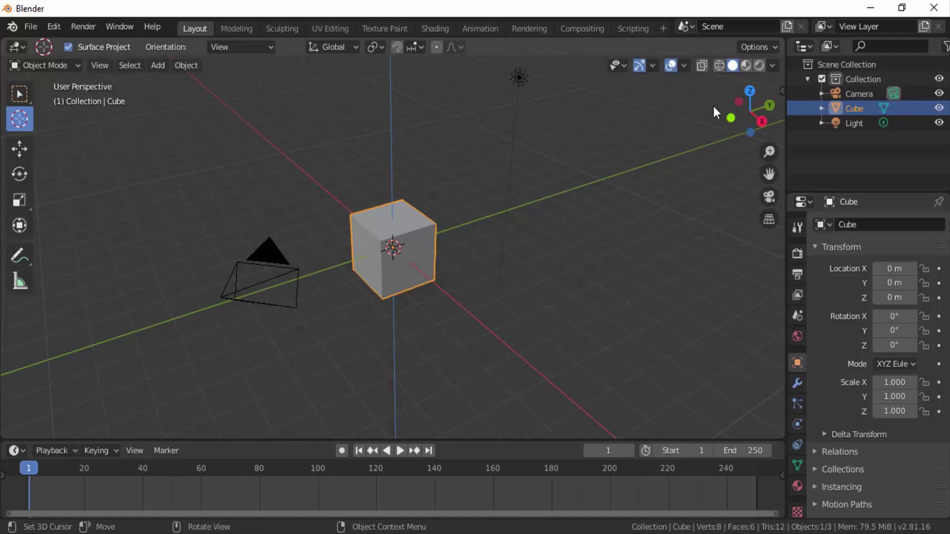
click(781, 92)
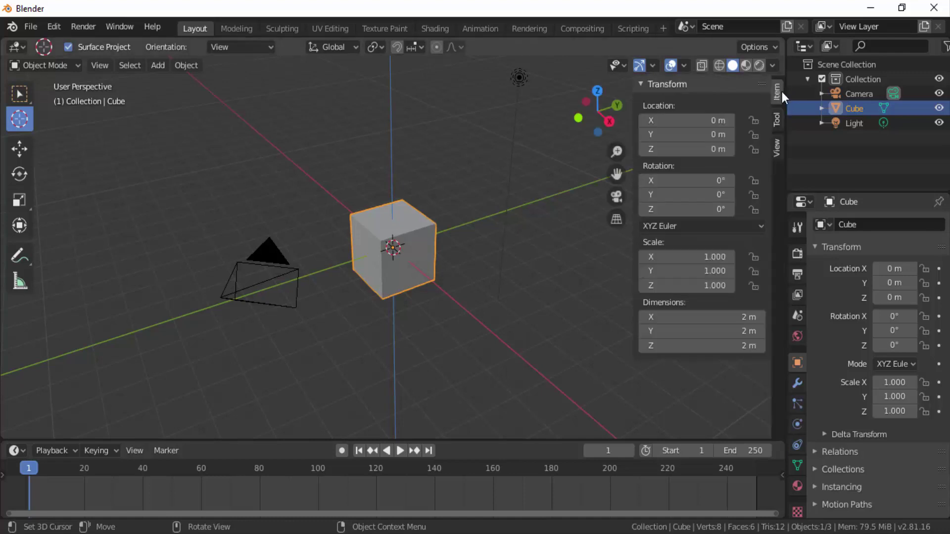
key(n)
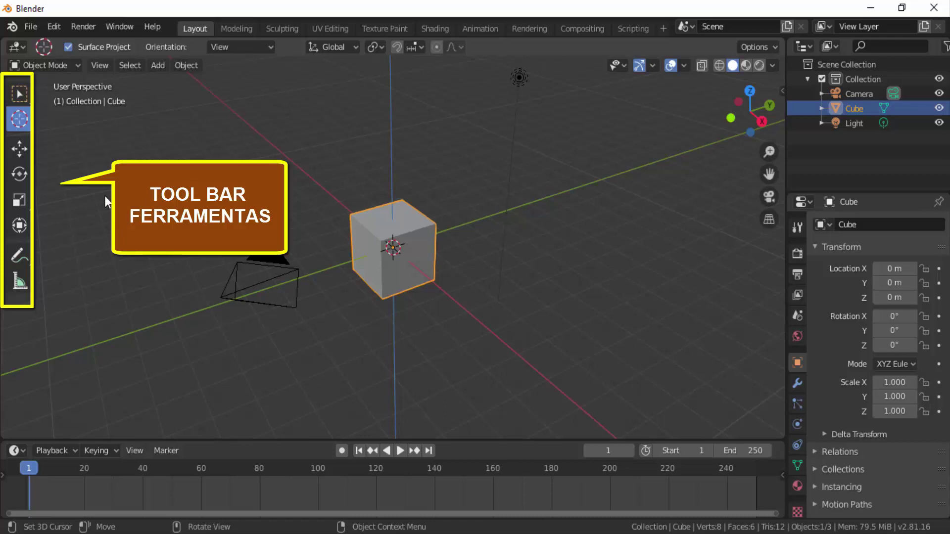
- Try the Move, Rotate, Scale, Transform, Annotate and Measure tools, then reactivate Select Box
click(19, 149)
click(20, 177)
click(20, 199)
click(19, 226)
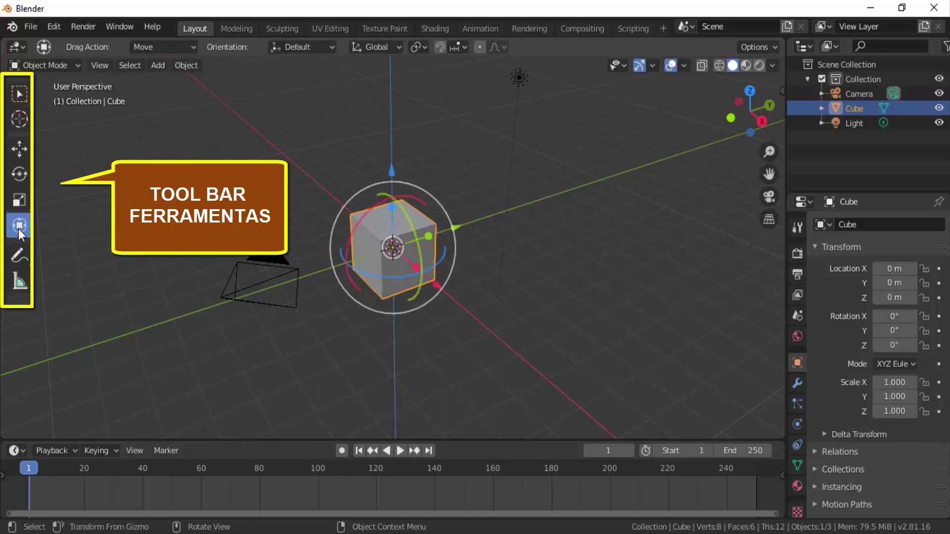
click(18, 255)
click(19, 282)
click(17, 97)
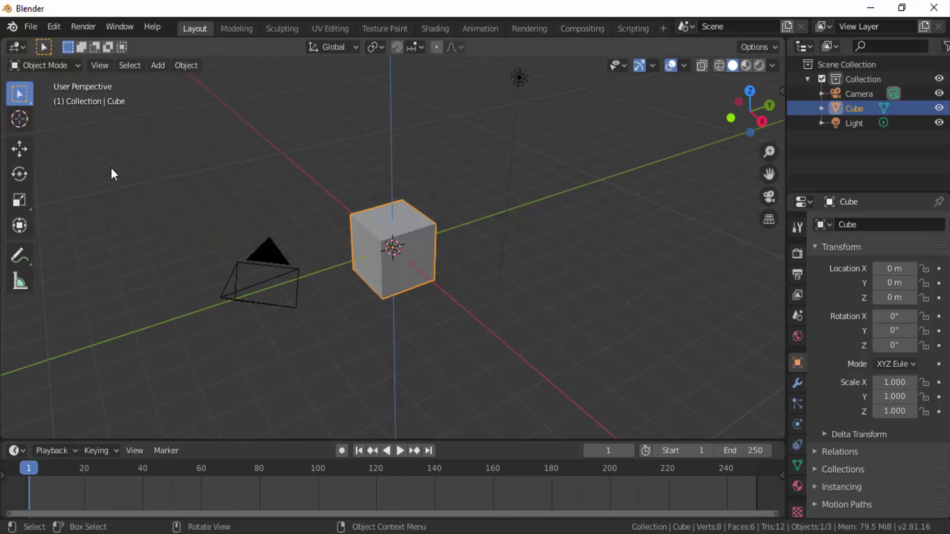
key(t)
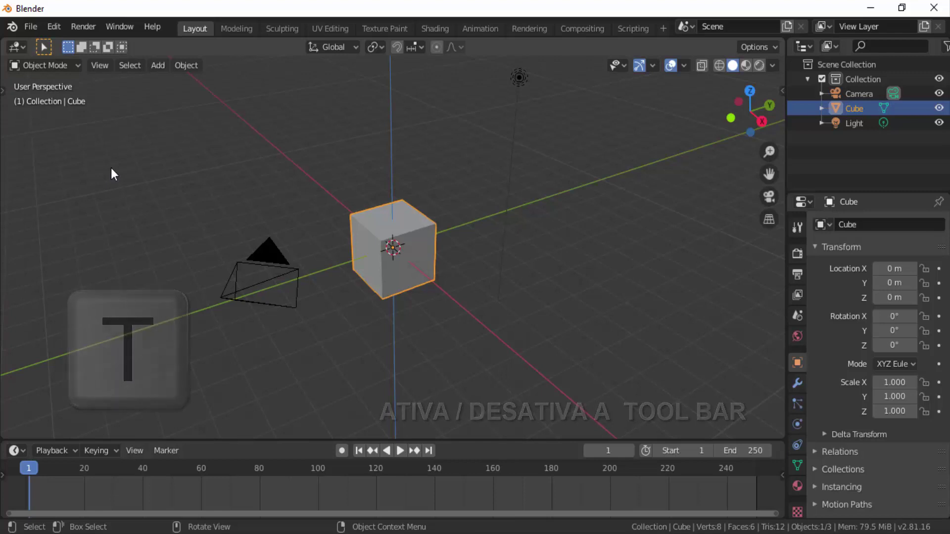
key(t)
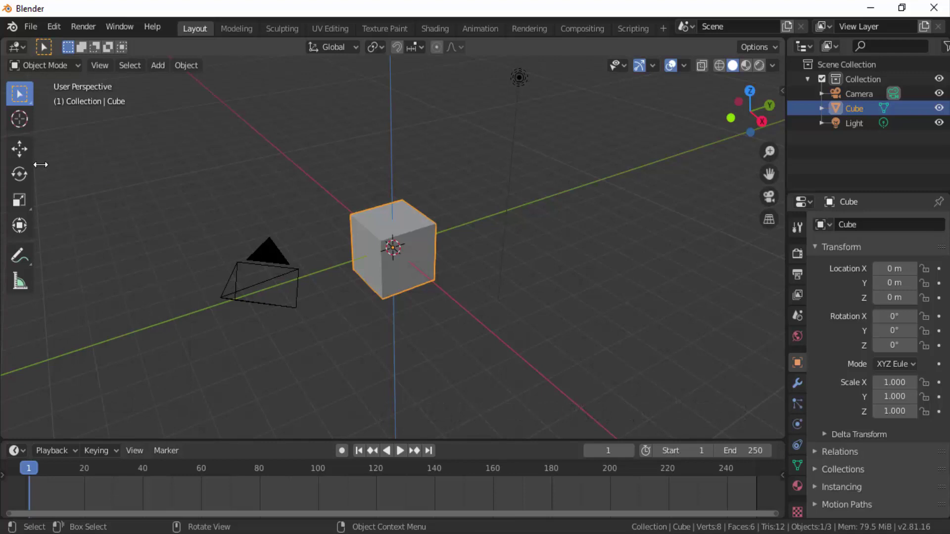
drag(40, 164, 3, 164)
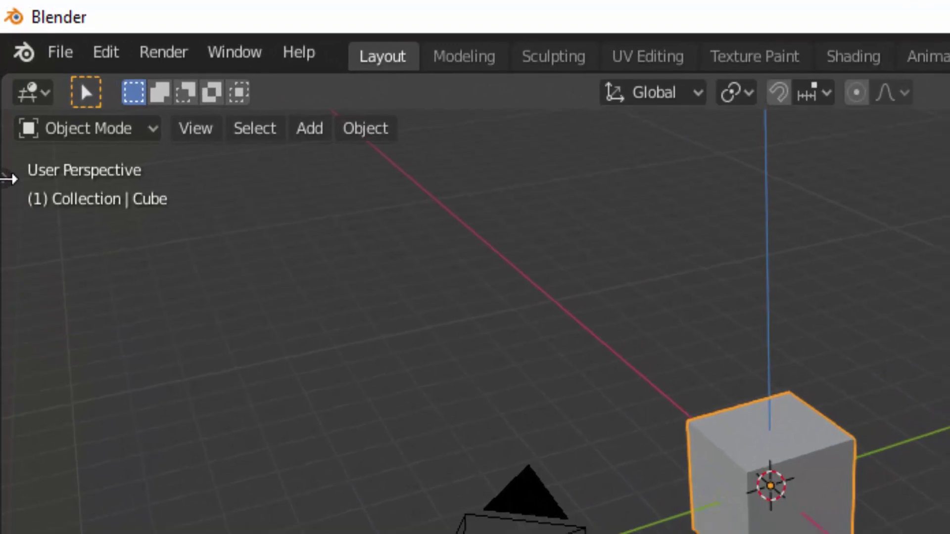
drag(9, 182, 60, 155)
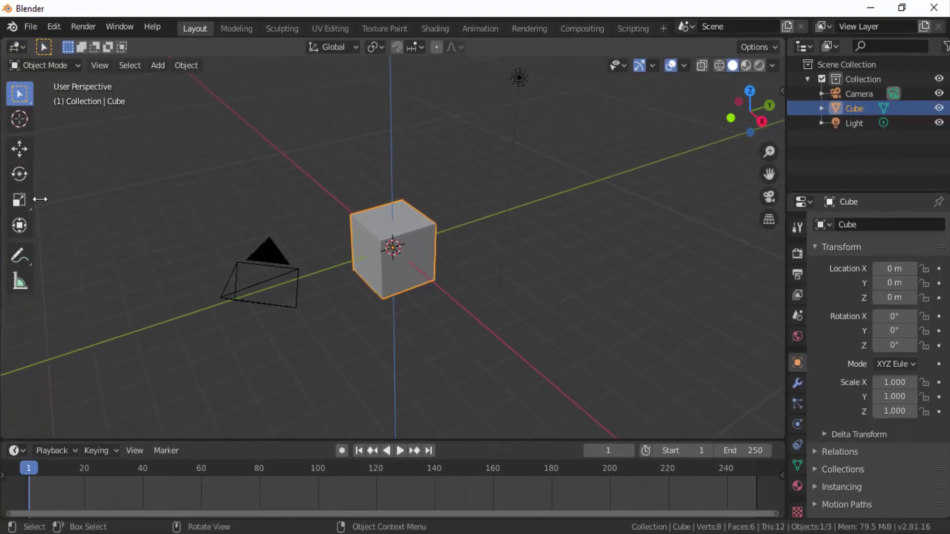
drag(40, 199, 132, 199)
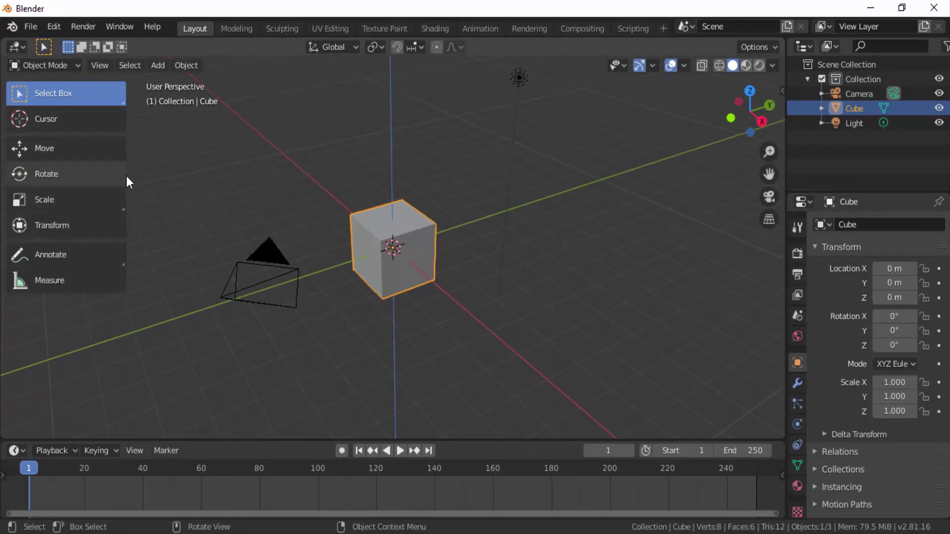
drag(127, 162, 44, 166)
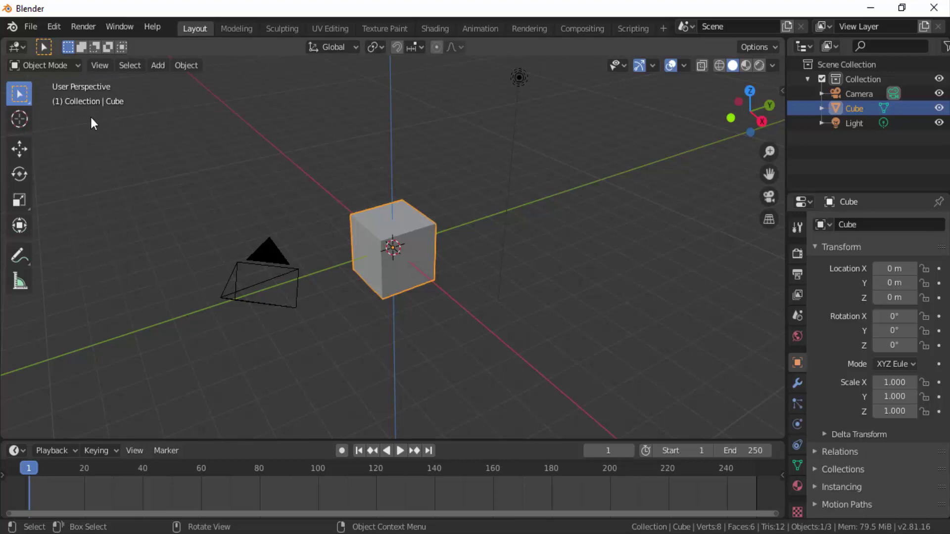
click(275, 265)
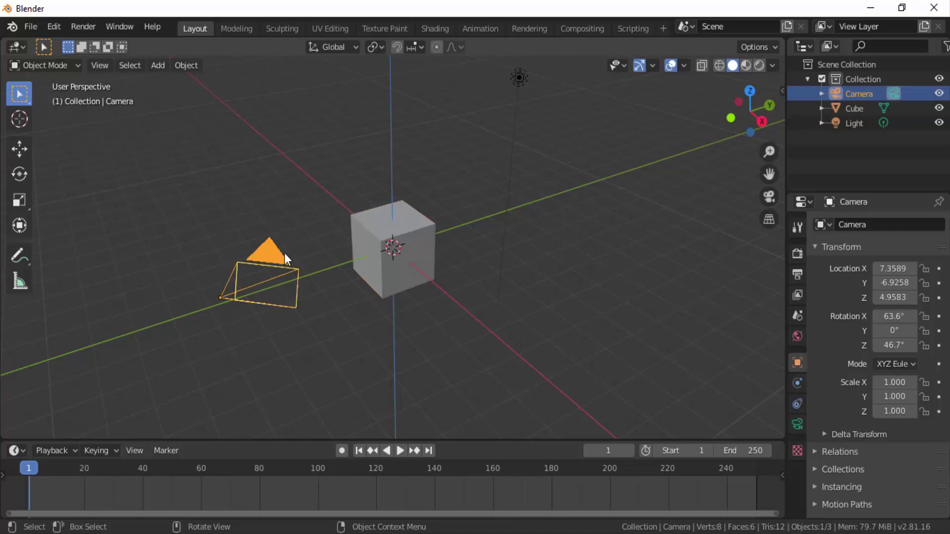
click(519, 79)
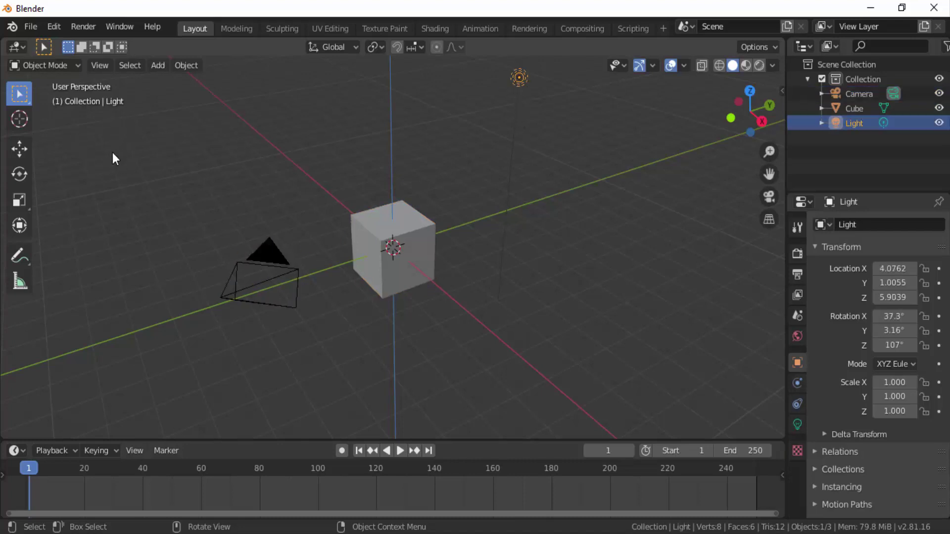
click(379, 224)
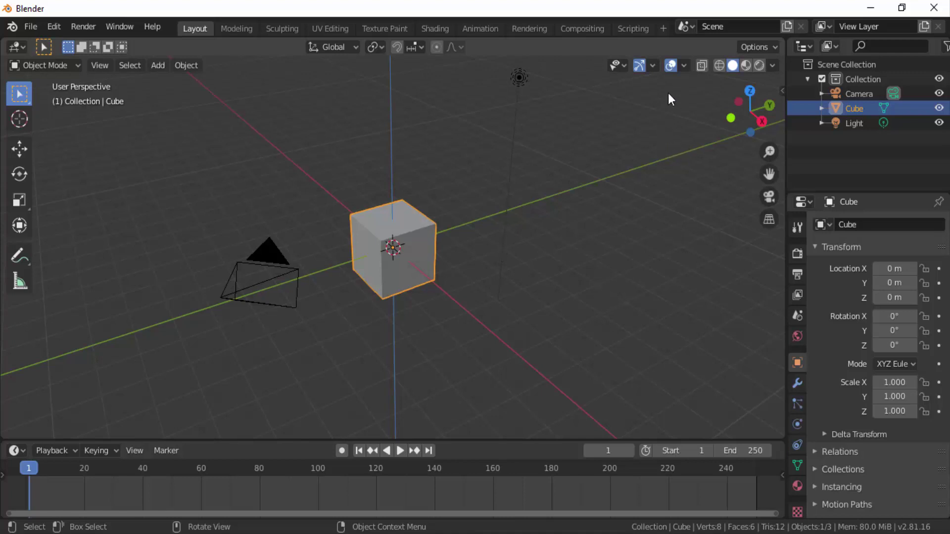
click(670, 69)
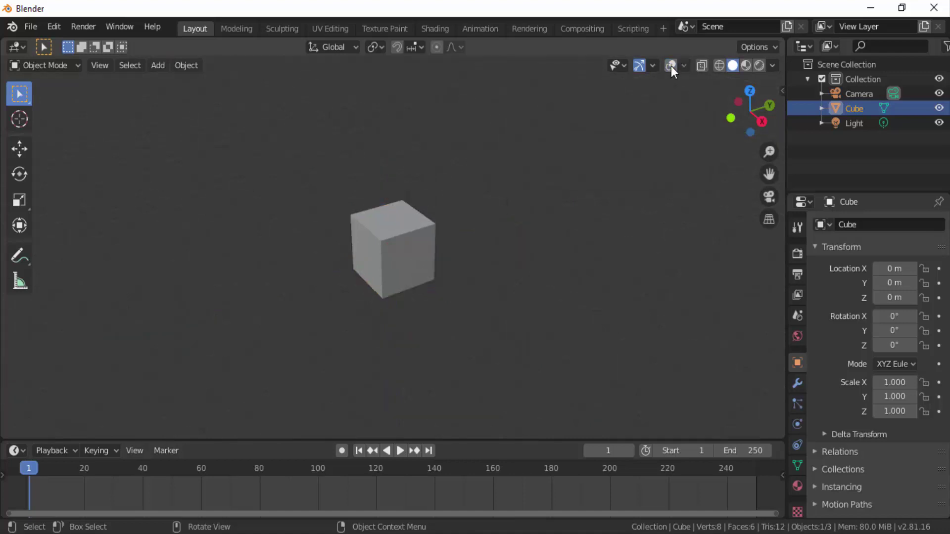
click(670, 66)
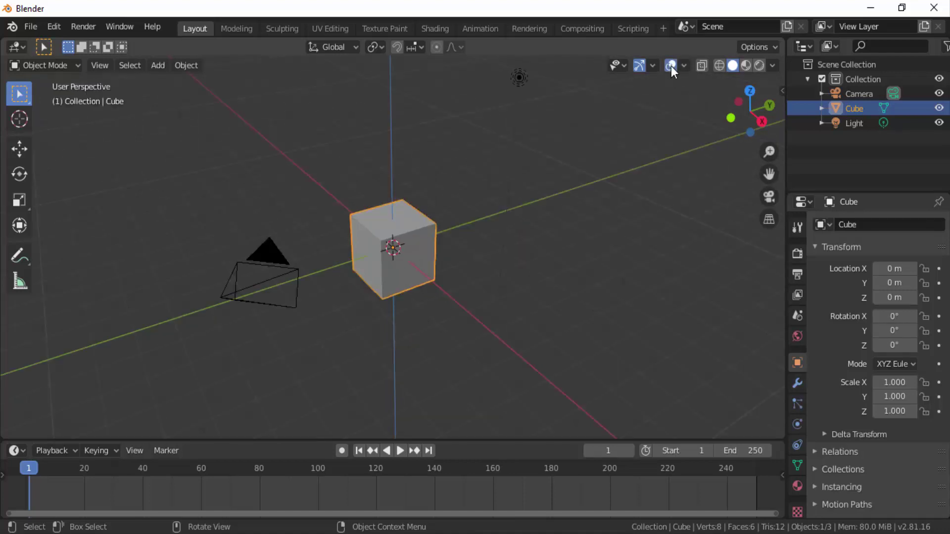
click(671, 66)
click(639, 66)
click(640, 67)
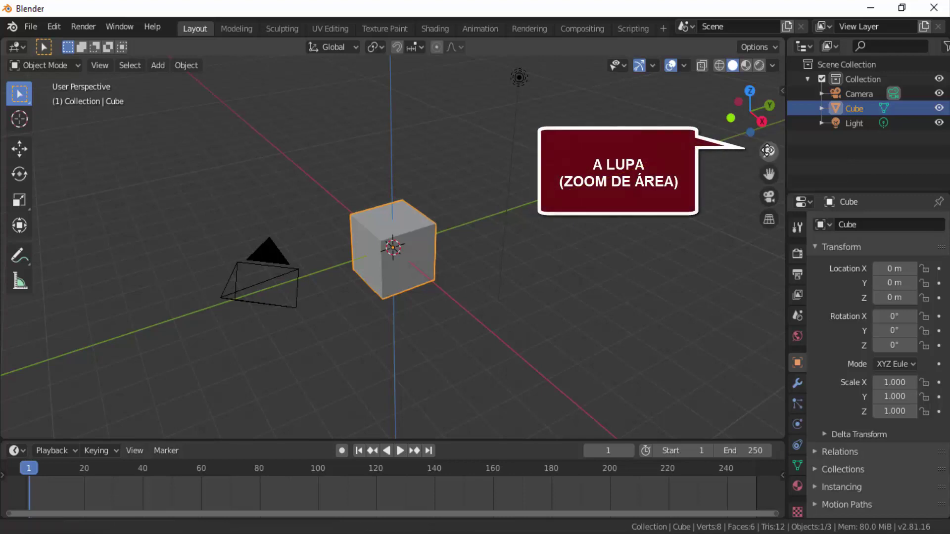
- Zoom in on the cube using the magnifier gizmo and mouse wheel
mouse_move(767, 150)
mouse_down()
mouse_move(768, 138)
mouse_move(768, 164)
mouse_up()
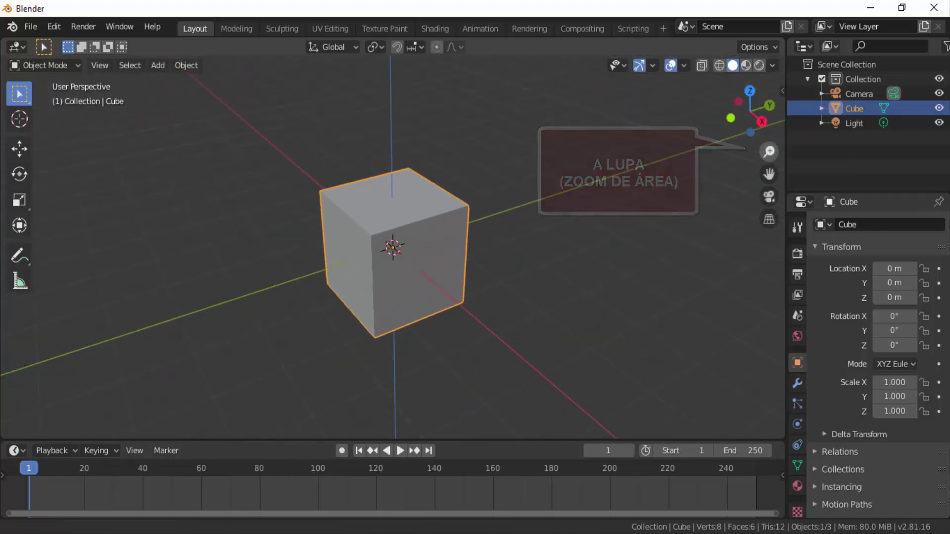
scroll(596, 220, up, 1)
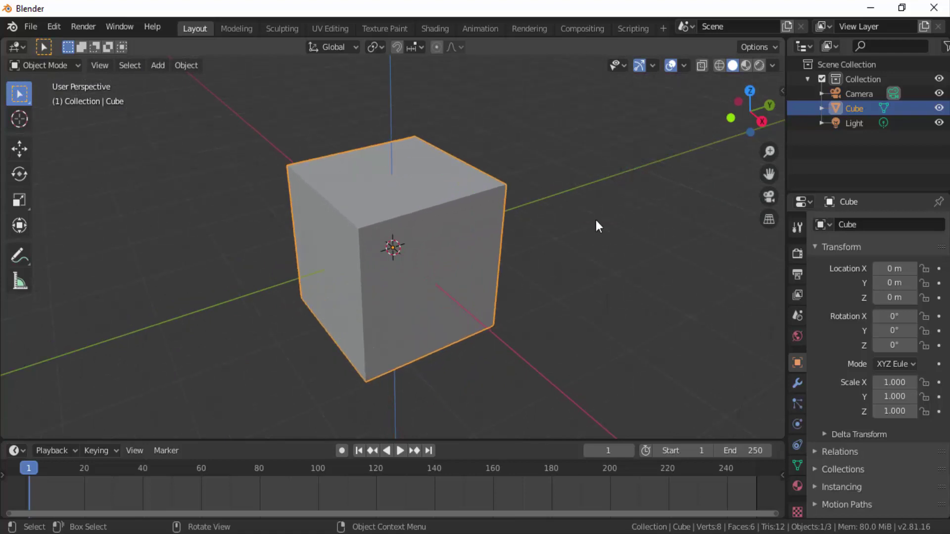
scroll(596, 220, up, 1)
scroll(596, 220, down, 1)
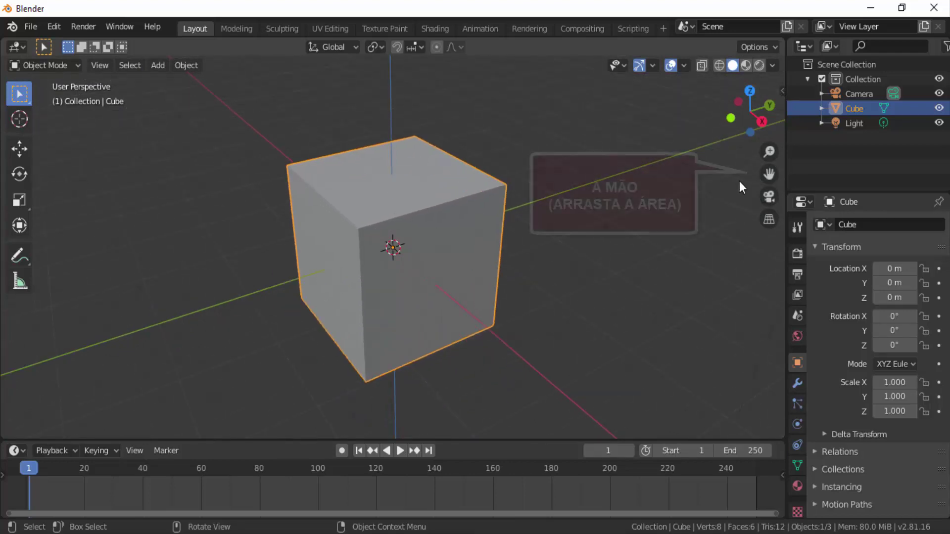
- Pan with the hand gizmo and Shift-drag to recentre the cube, then enter camera view
drag(769, 173, 863, 171)
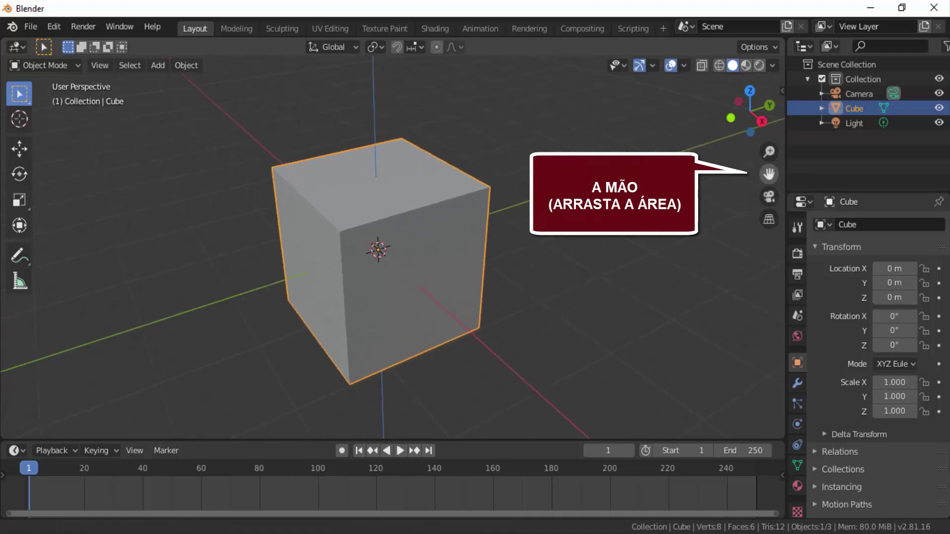
drag(768, 174, 707, 207)
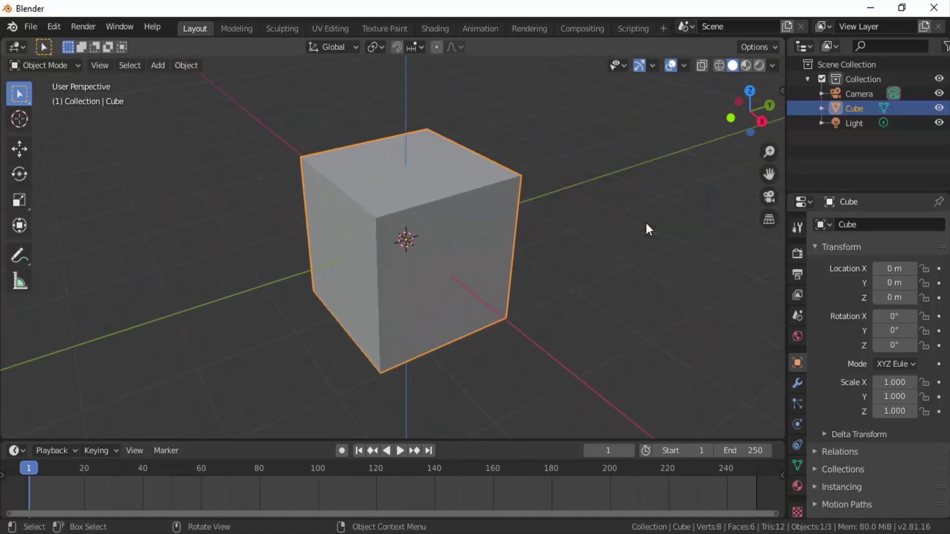
key(shift)
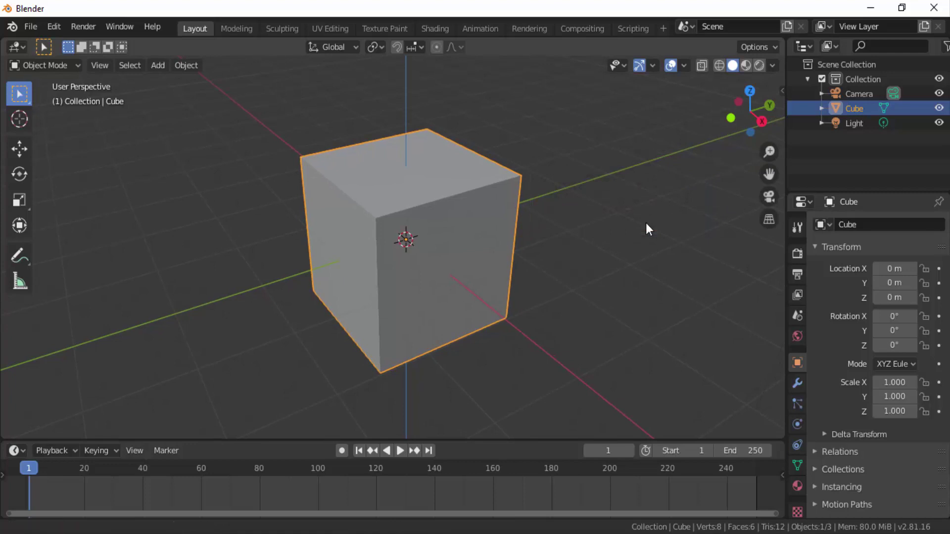
mouse_move(646, 229)
shift+middle_down()
mouse_move(628, 219)
mouse_move(644, 221)
shift+middle_up()
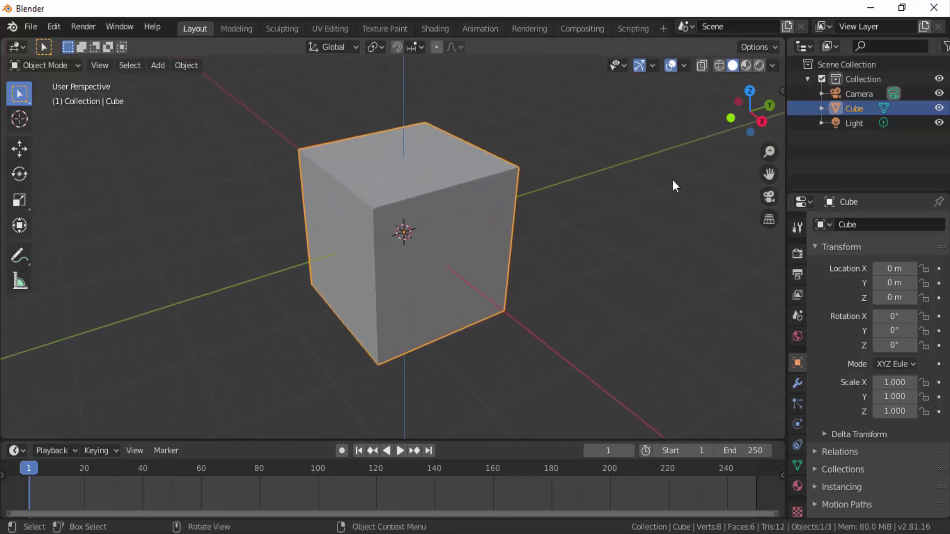
click(771, 200)
- Leave camera view and toggle orthographic, then back to perspective
click(770, 201)
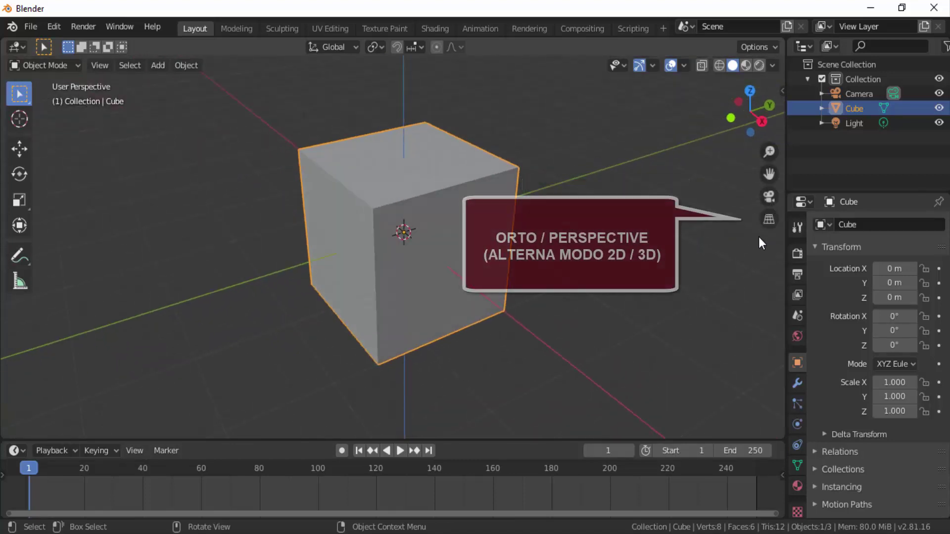
click(769, 221)
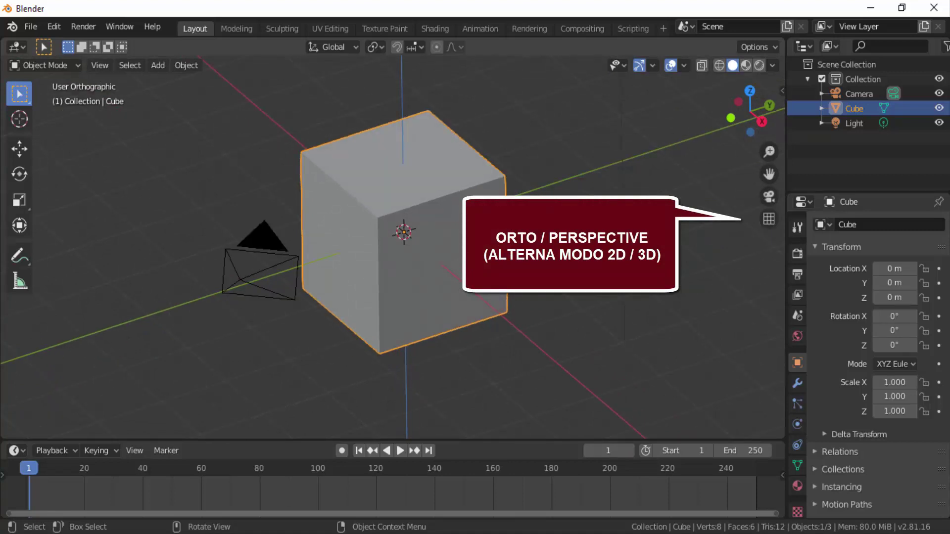
click(769, 219)
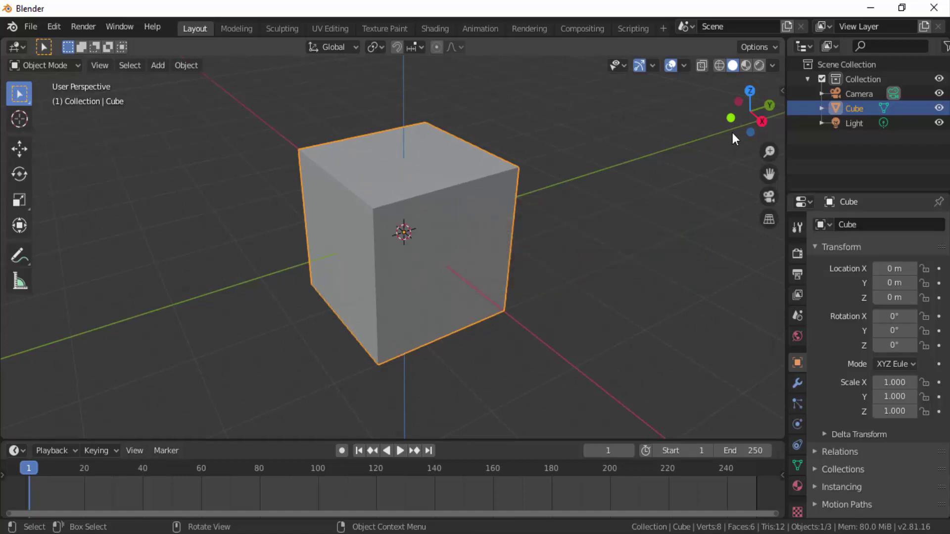
- Check the bottom, back and top axis views, then orbit to an oblique perspective
click(750, 132)
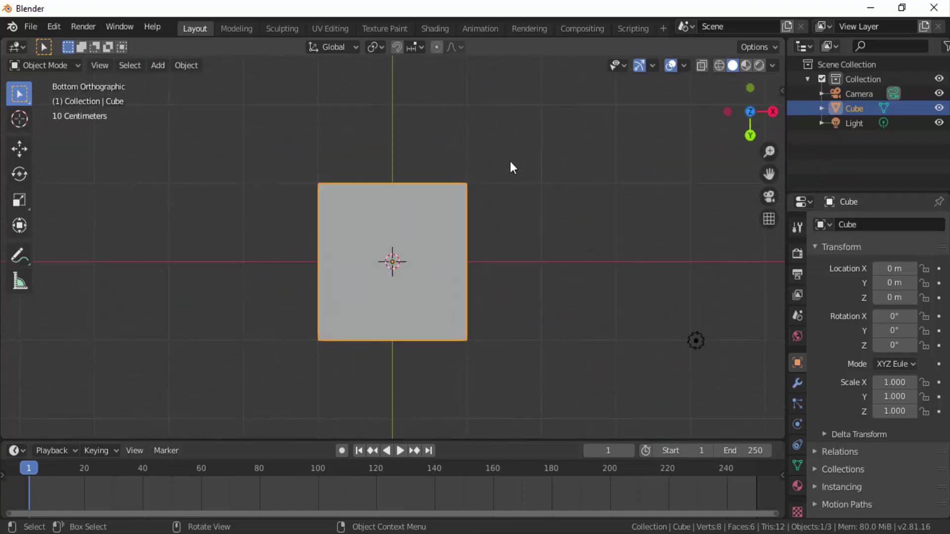
scroll(510, 161, down, 1)
scroll(510, 162, down, 1)
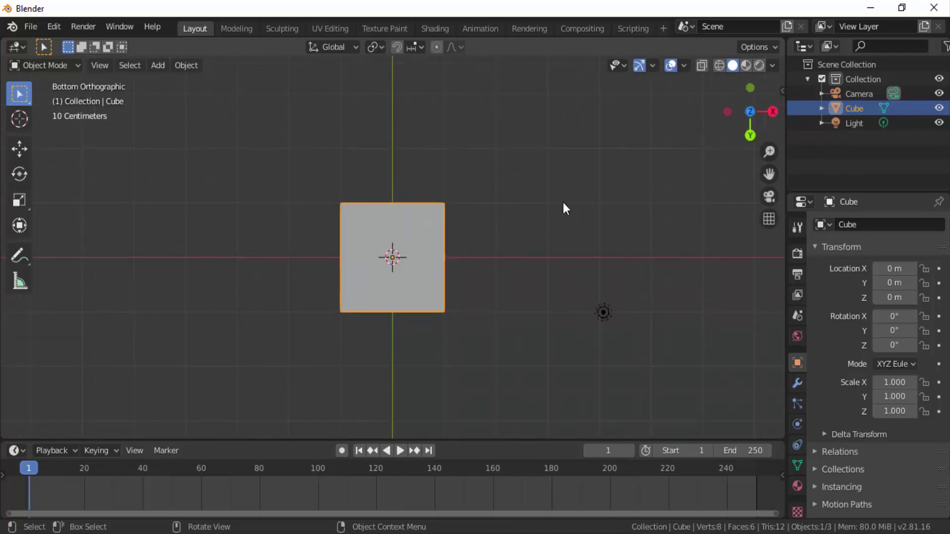
click(750, 133)
click(750, 88)
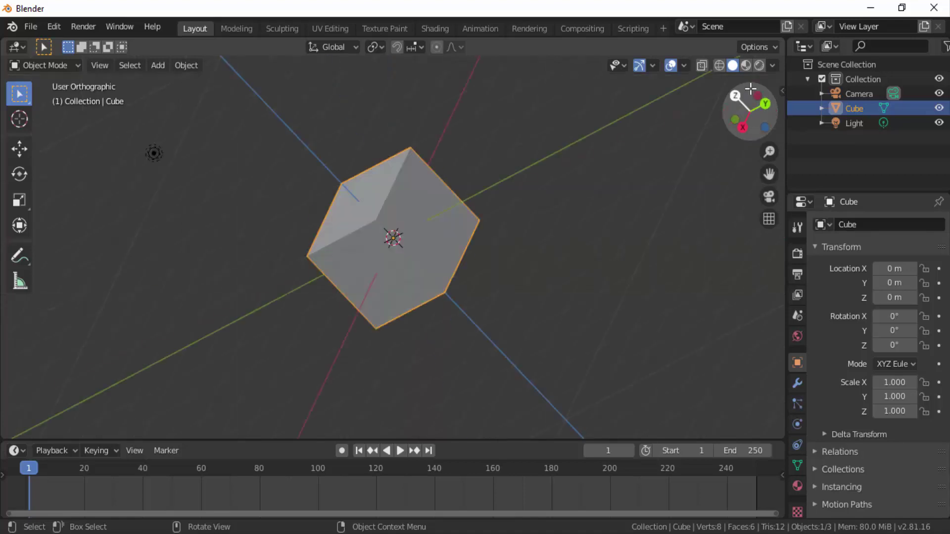
click(749, 88)
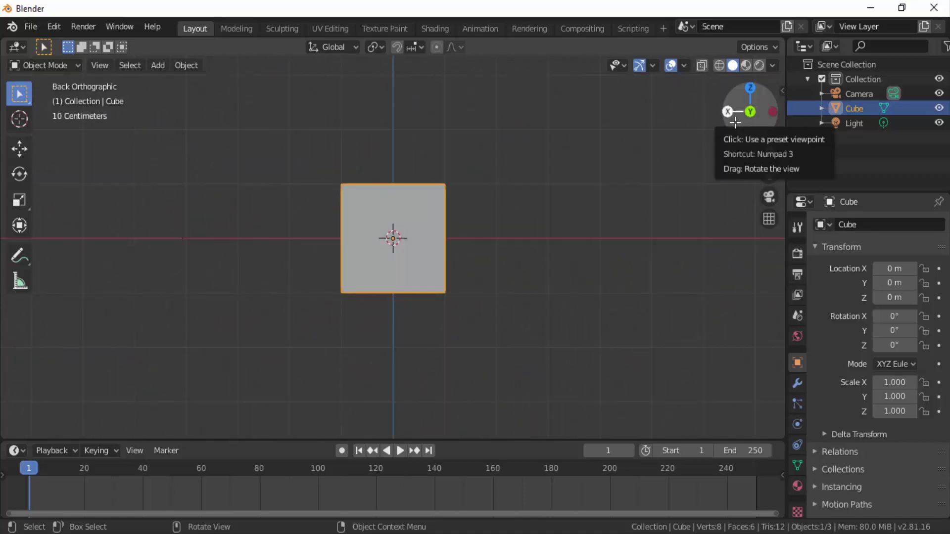
mouse_move(735, 124)
mouse_down()
mouse_move(713, 158)
mouse_move(726, 125)
mouse_up()
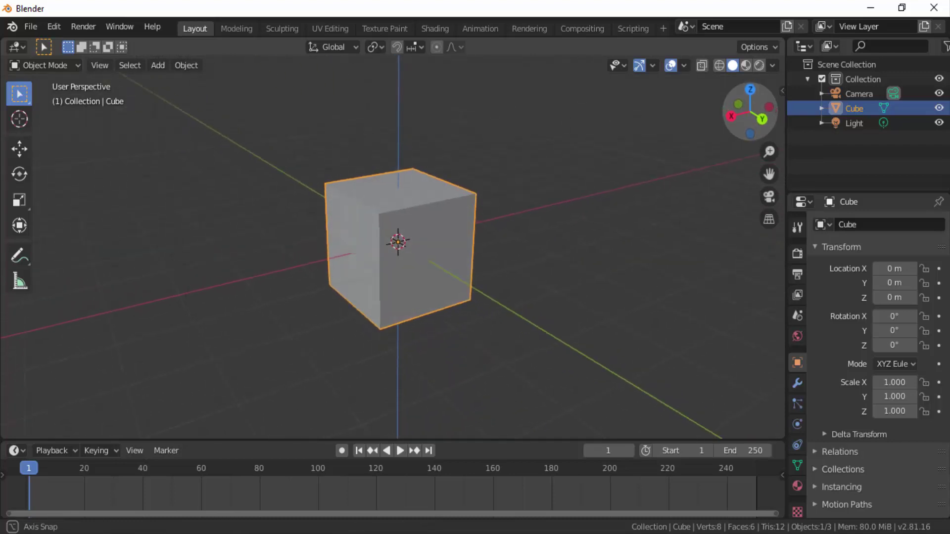